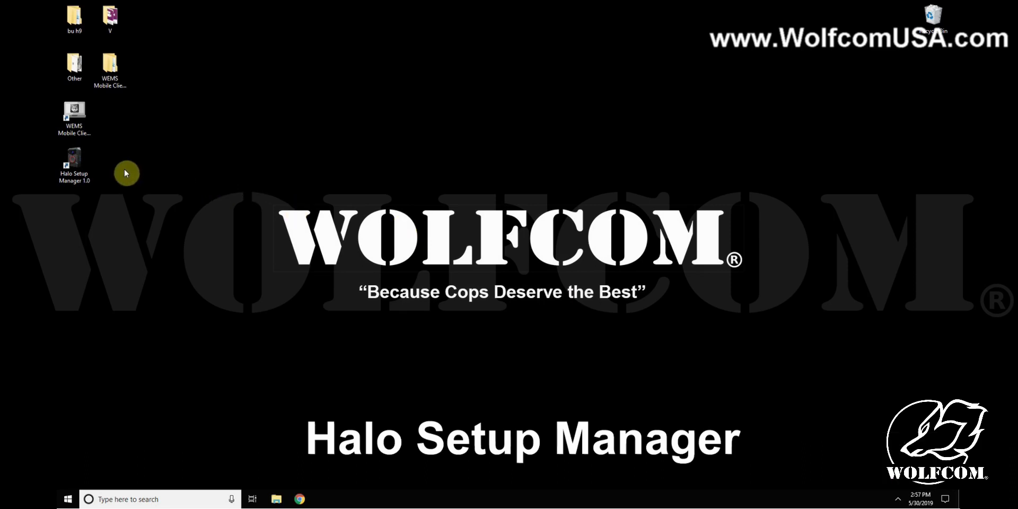
# Launch Halo Setup Manager 1.0 from the desktop and submit the camera's access password
pyautogui.doubleClick(80, 159)
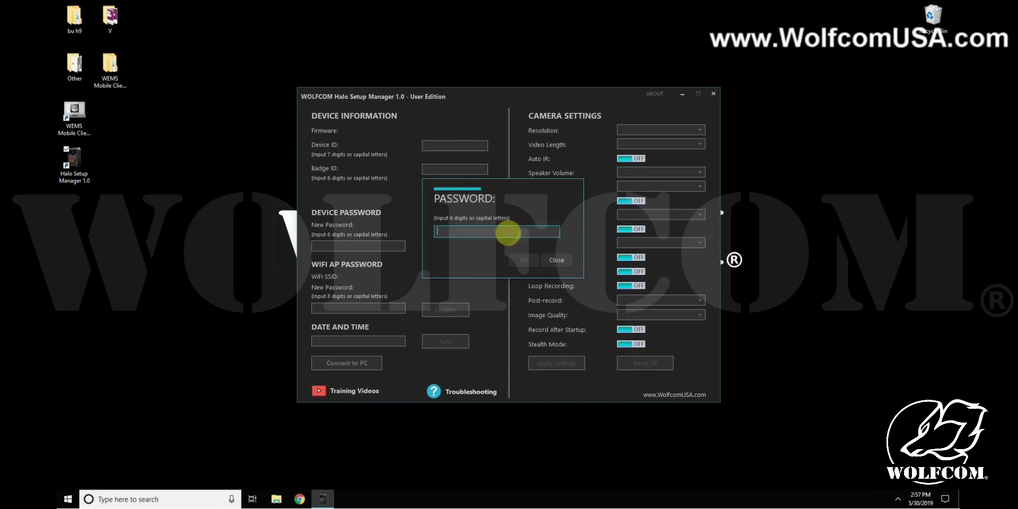
pyautogui.write('123456')
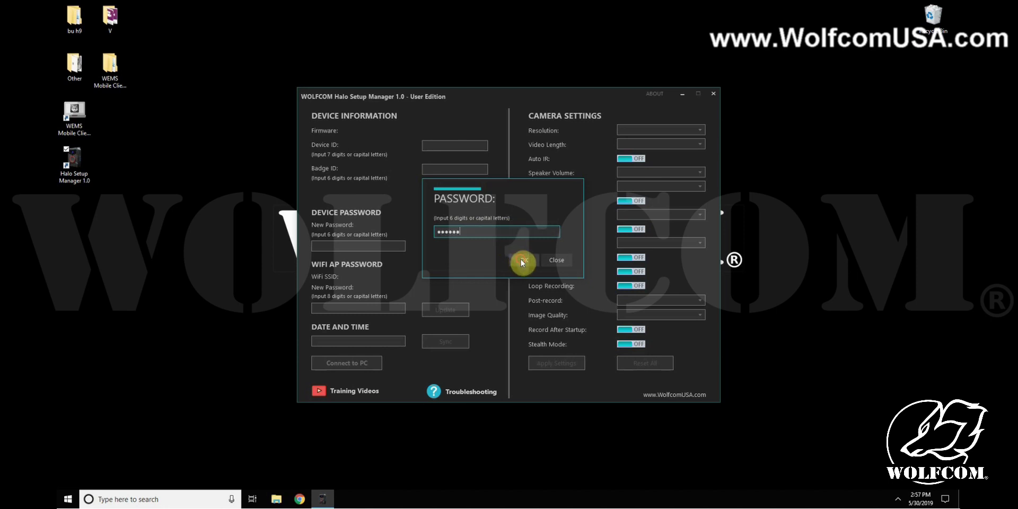
pyautogui.click(521, 262)
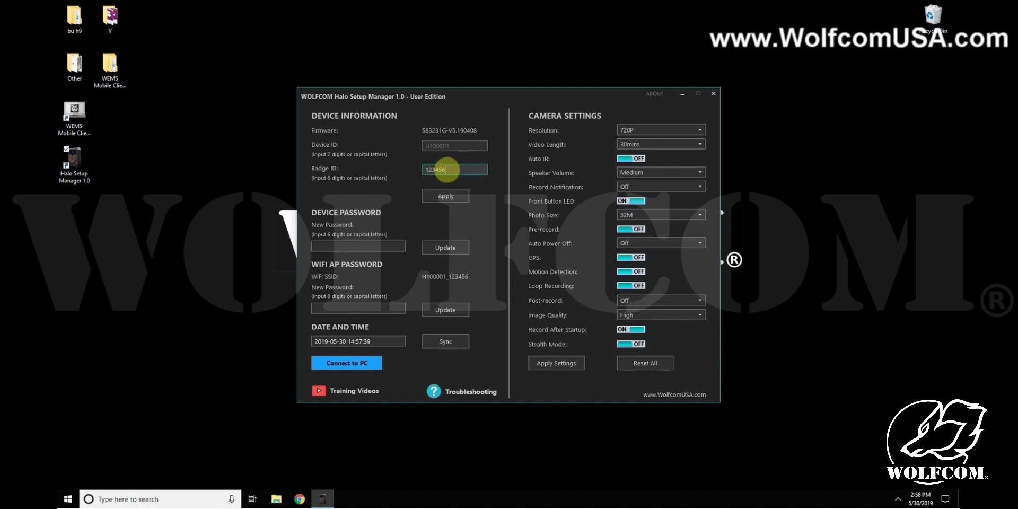
# Replace the Badge ID value, apply it to the camera, and dismiss the success message
pyautogui.moveTo(449, 170); pyautogui.dragTo(425, 172)
pyautogui.click(439, 197)
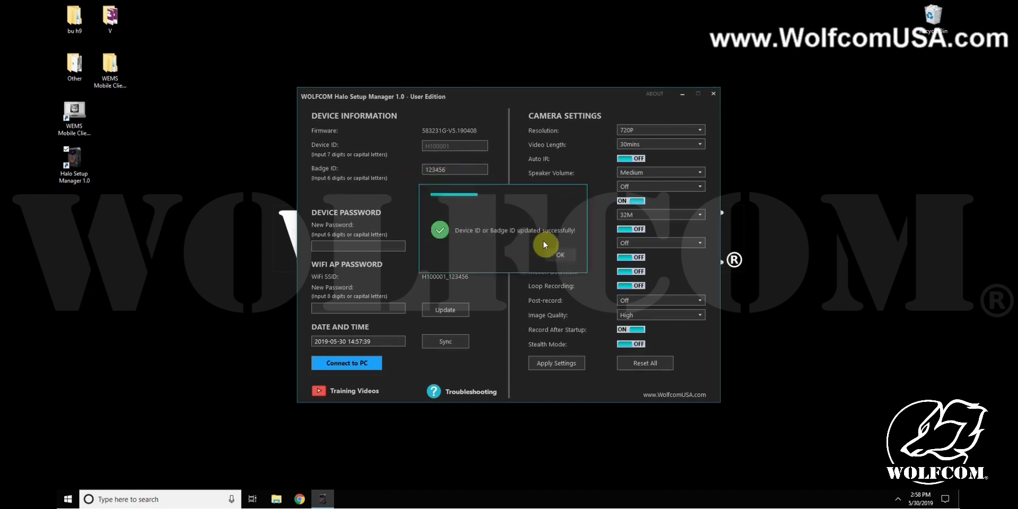
pyautogui.click(562, 258)
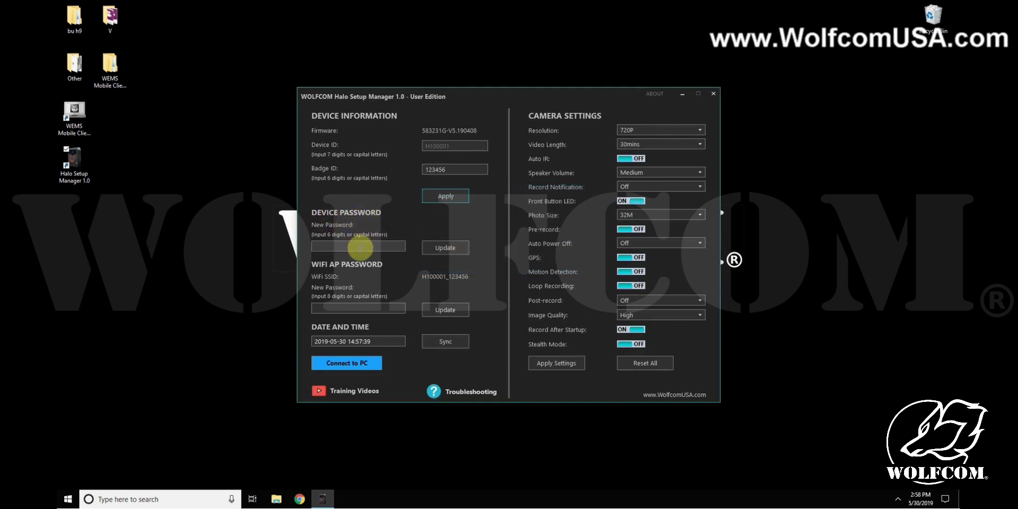
# Enter a new six-character device password, update it, and acknowledge the confirmation
pyautogui.click(346, 246)
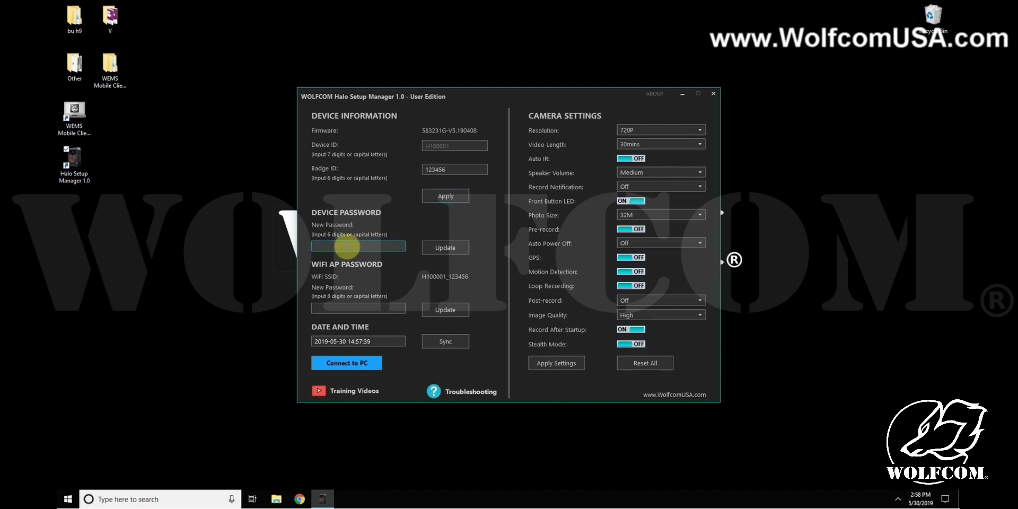
pyautogui.write('123456')
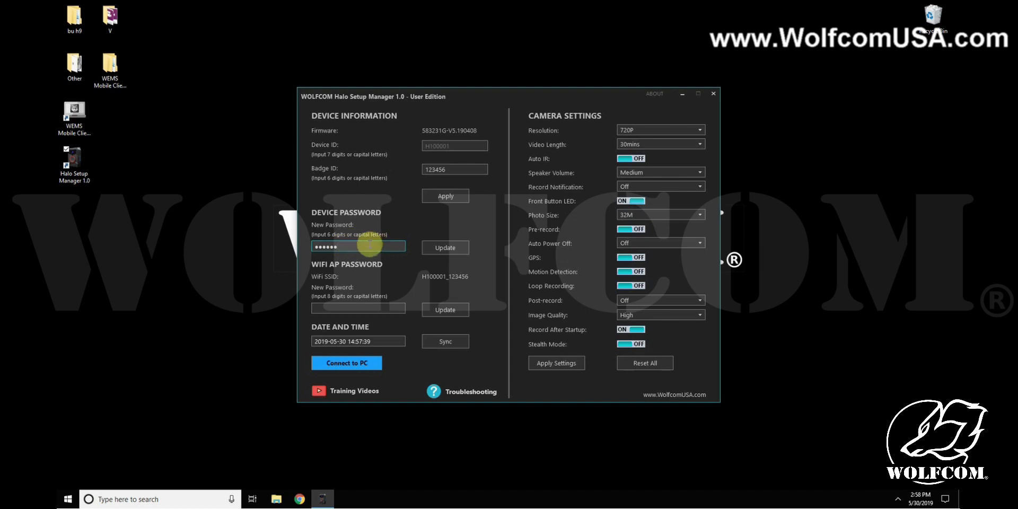
pyautogui.click(446, 249)
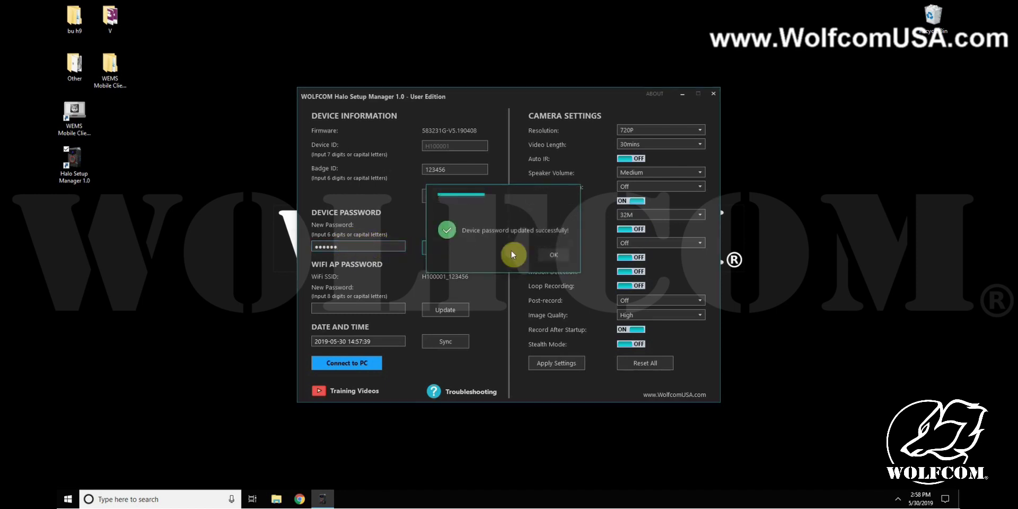
pyautogui.click(550, 257)
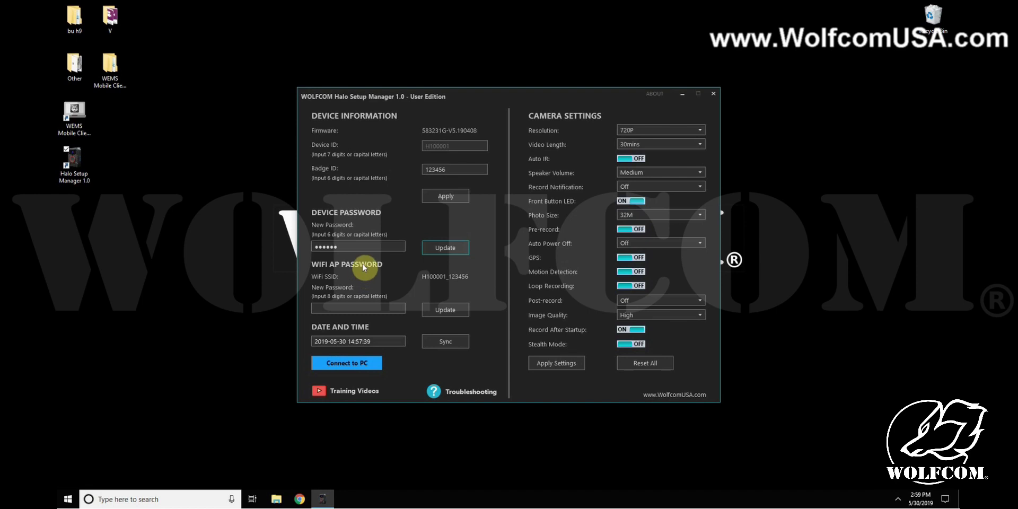
pyautogui.click(359, 307)
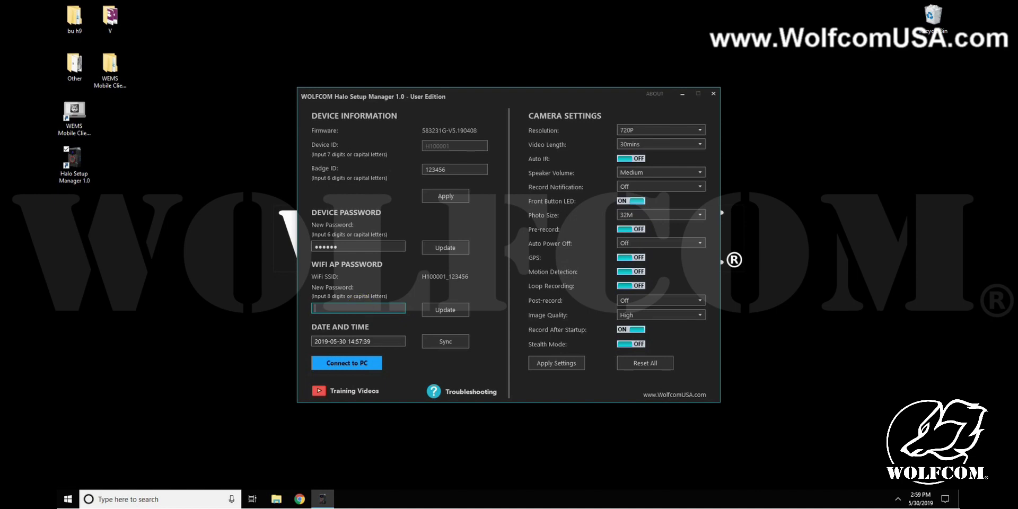
pyautogui.write('12345678')
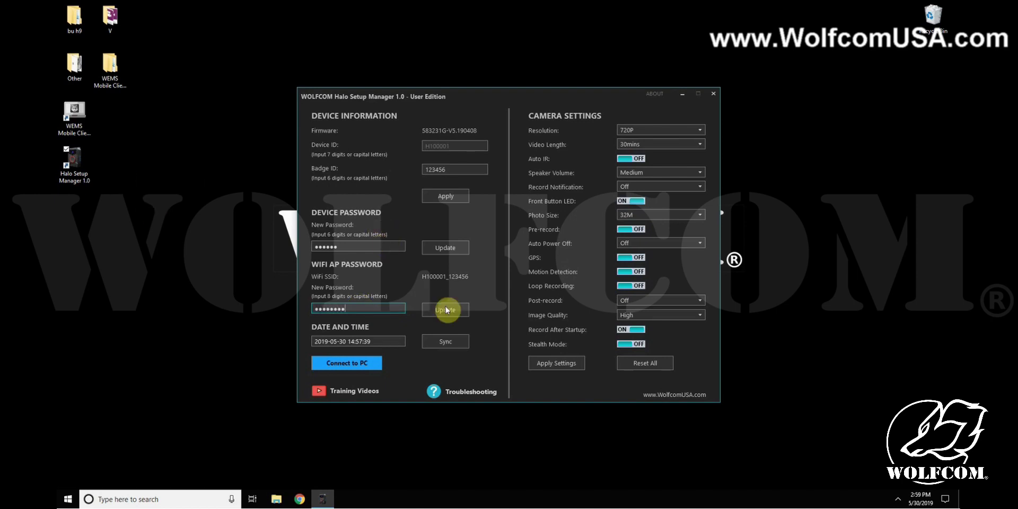
pyautogui.click(450, 310)
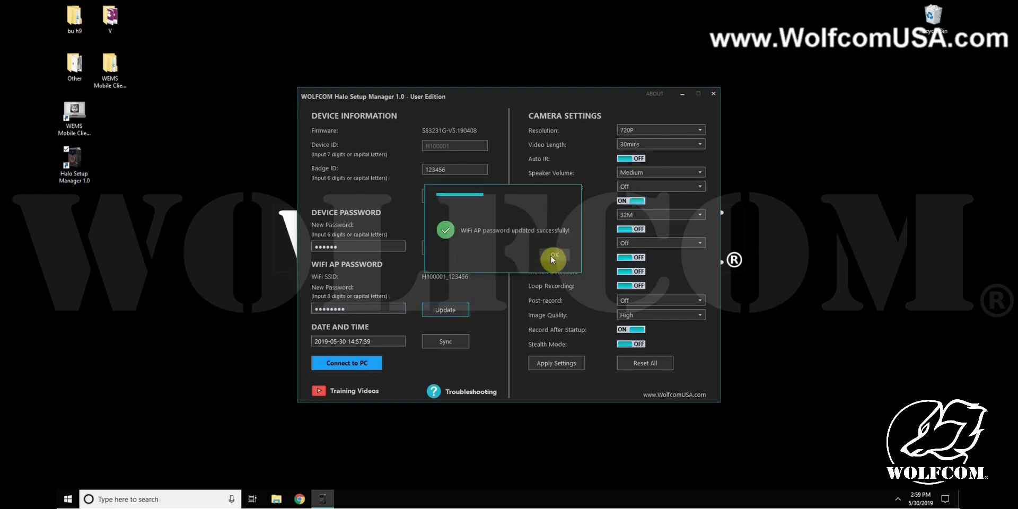
pyautogui.click(553, 257)
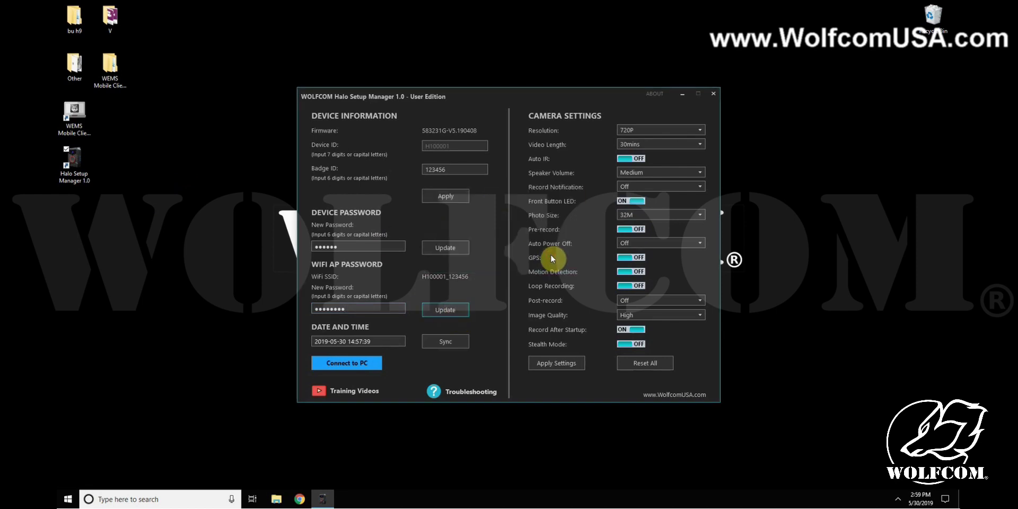
pyautogui.click(445, 342)
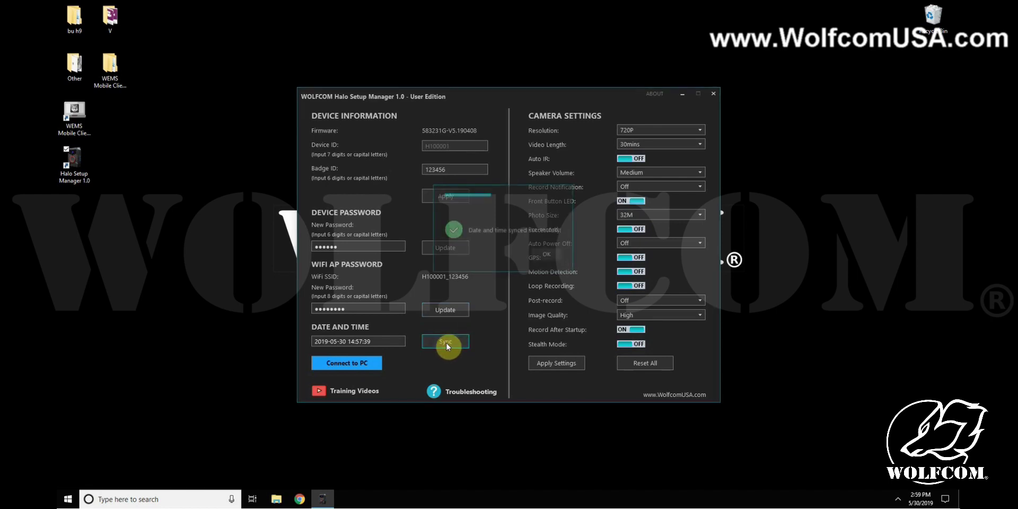
pyautogui.click(550, 256)
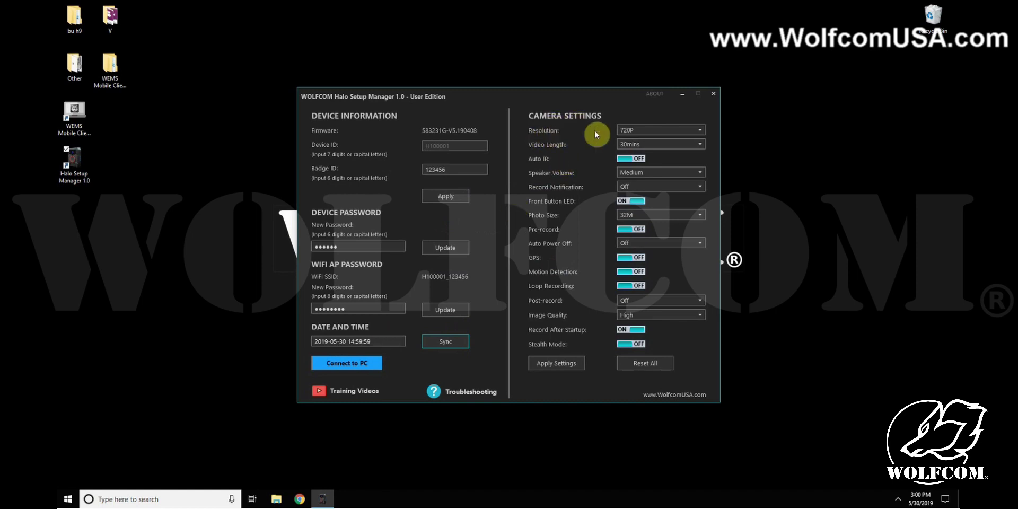
# Confirm Resolution 720P, Video Length 30mins, Speaker Volume Medium and Record Notification Off
pyautogui.click(634, 129)
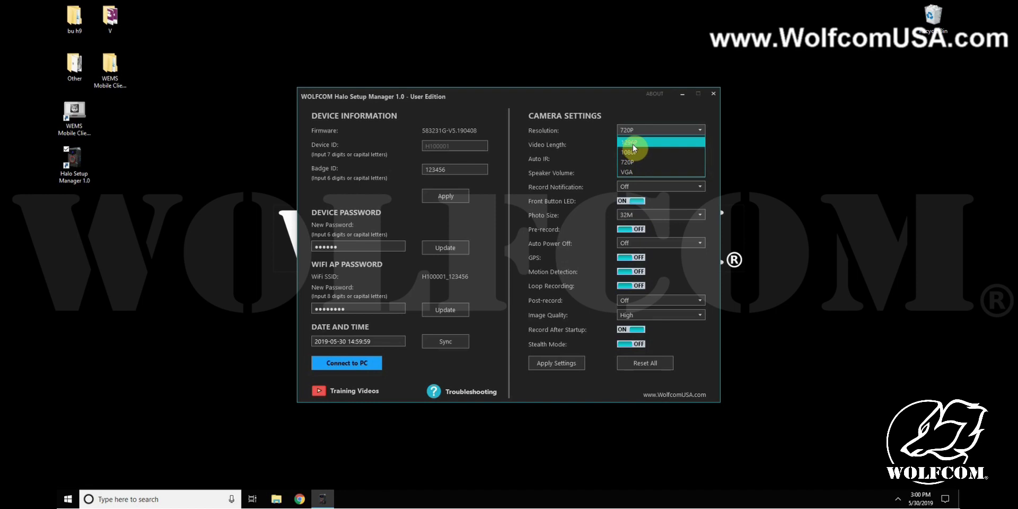
pyautogui.click(635, 144)
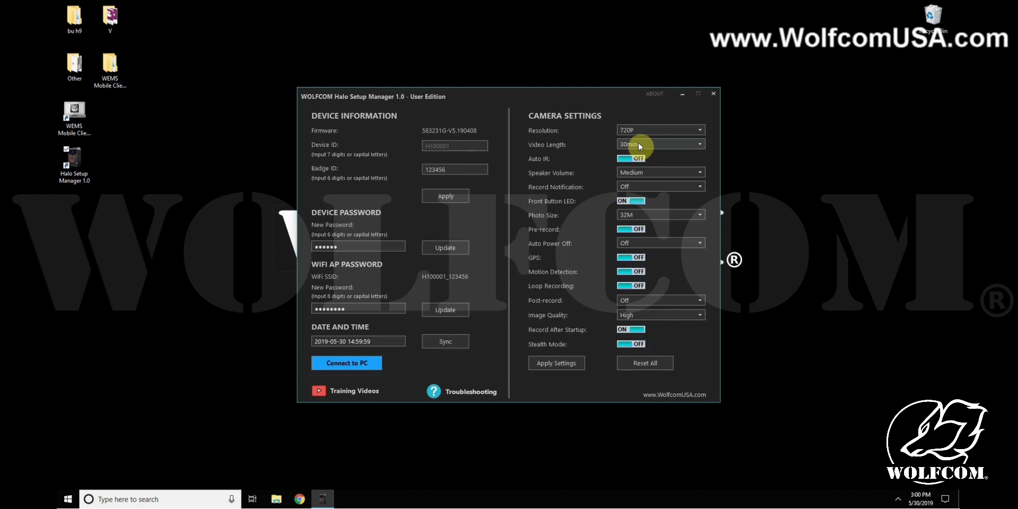
pyautogui.click(629, 144)
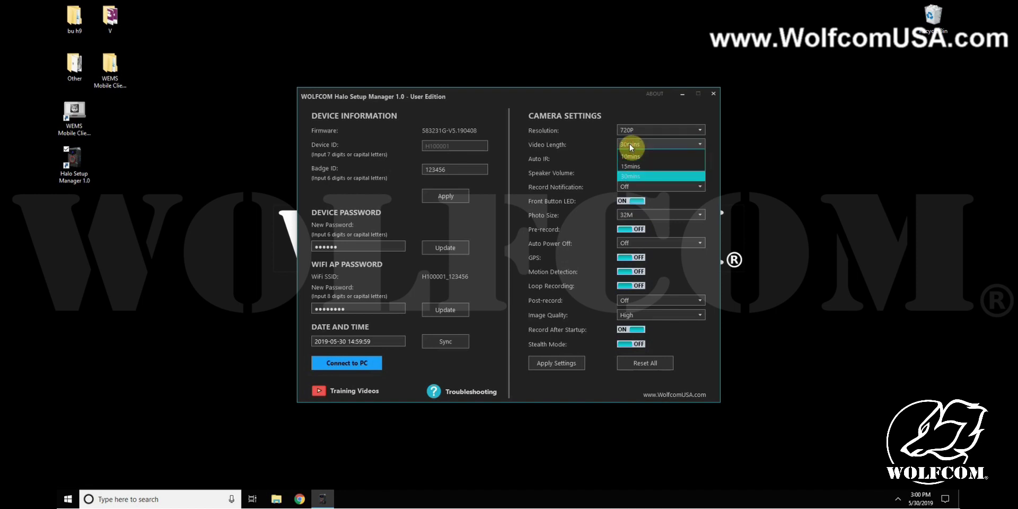
pyautogui.click(634, 176)
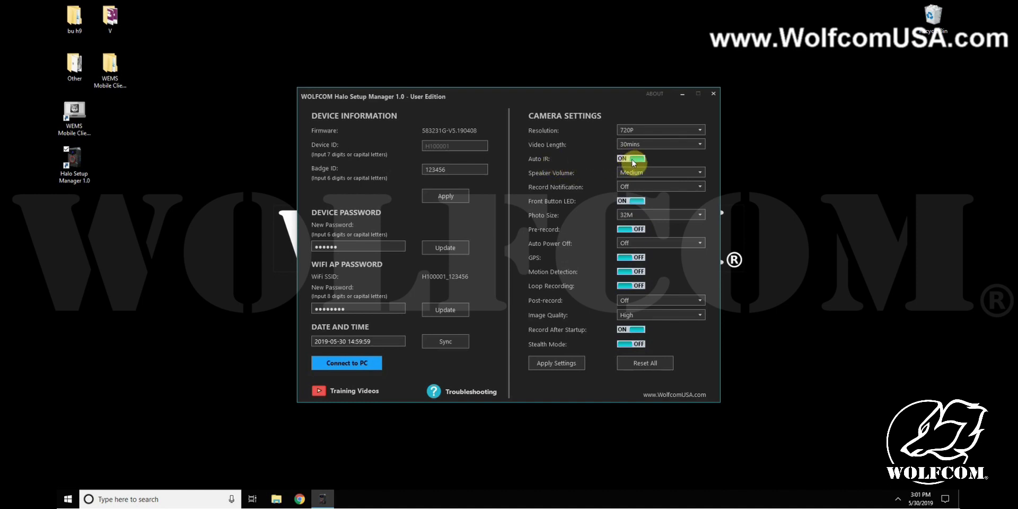
pyautogui.click(634, 175)
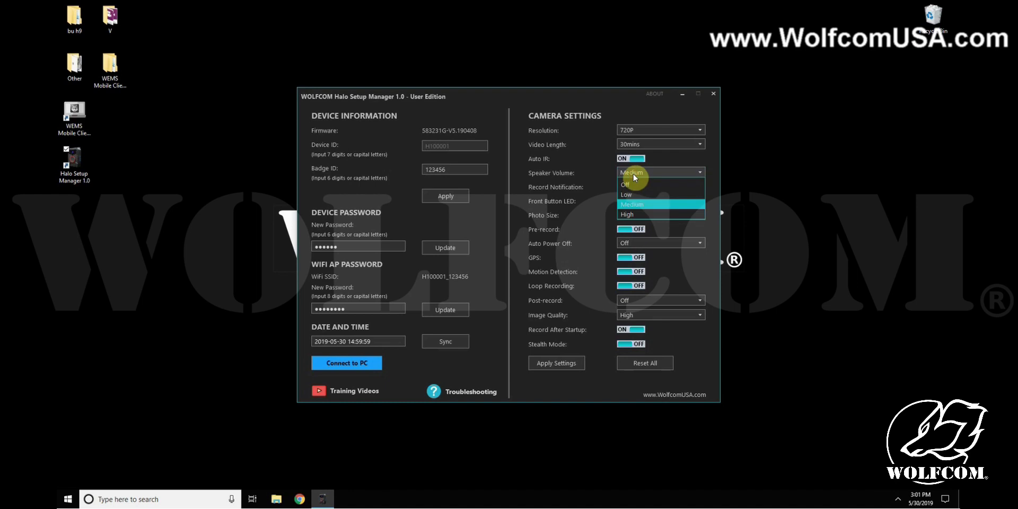
pyautogui.click(634, 205)
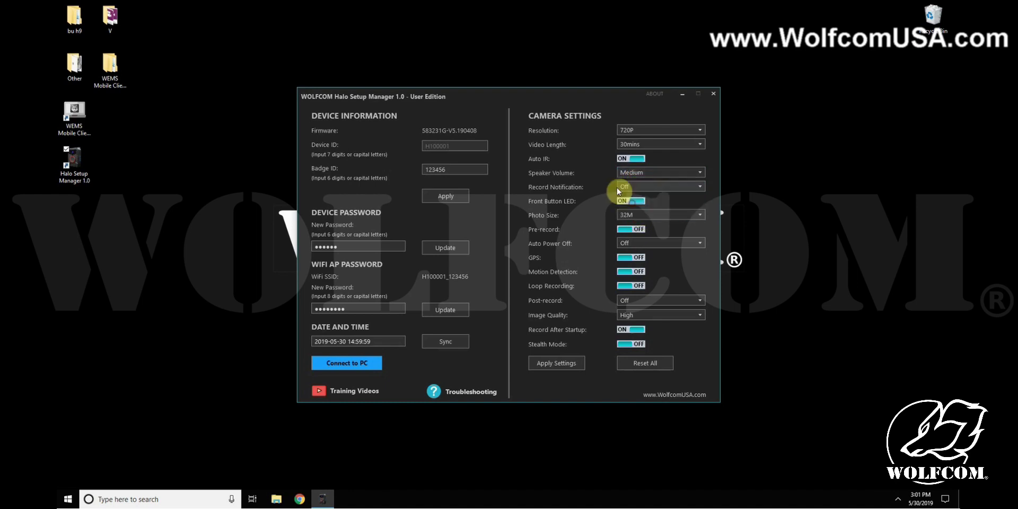
pyautogui.click(636, 187)
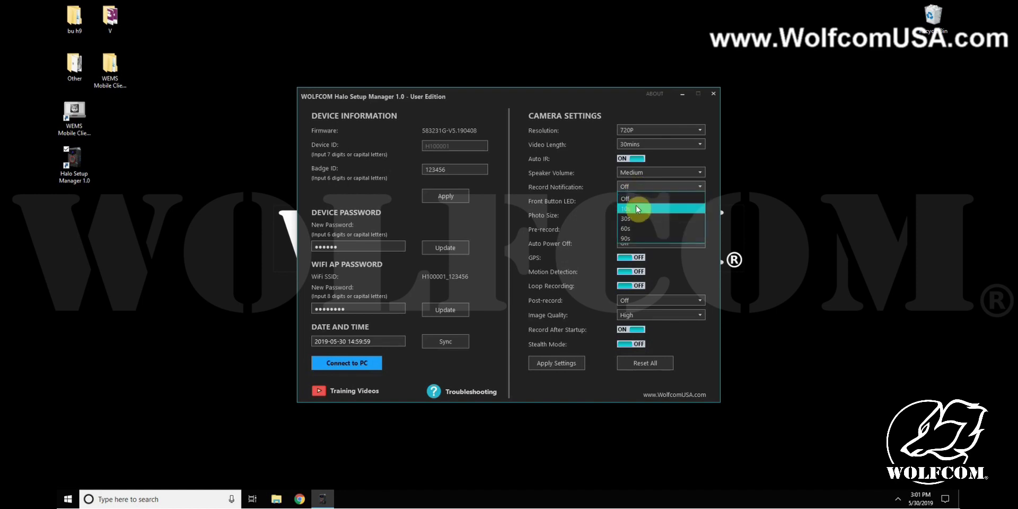
pyautogui.click(633, 240)
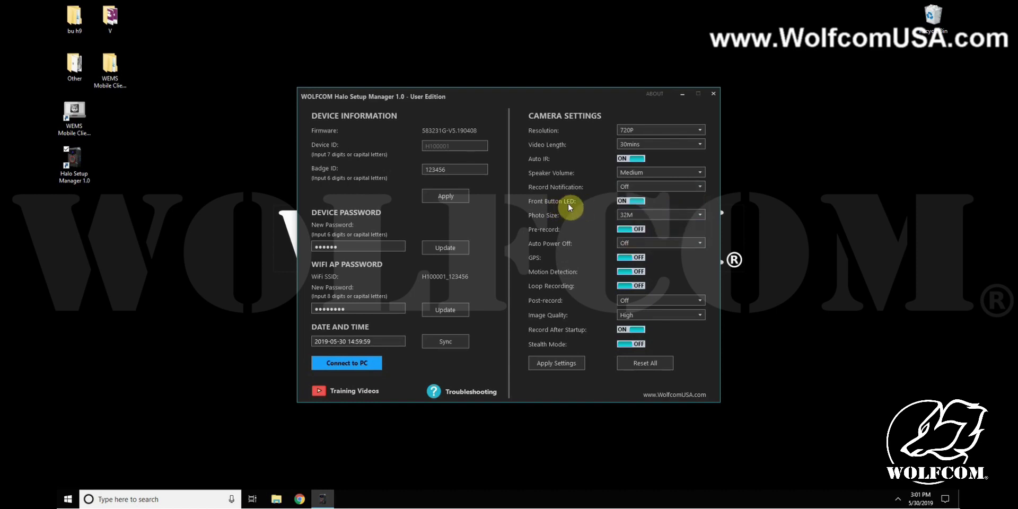
# Keep Photo Size at 32M and leave Pre-record off after toggling it
pyautogui.click(639, 215)
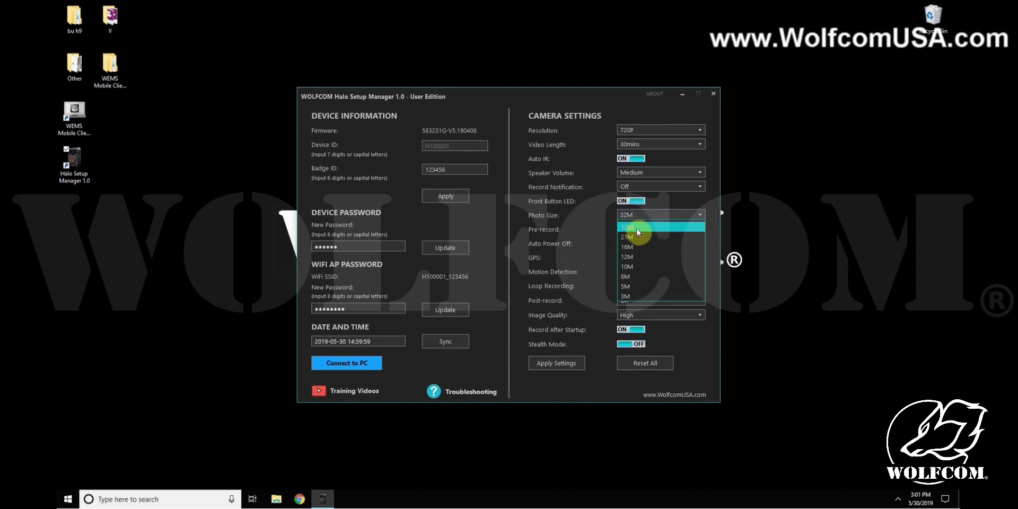
pyautogui.click(633, 228)
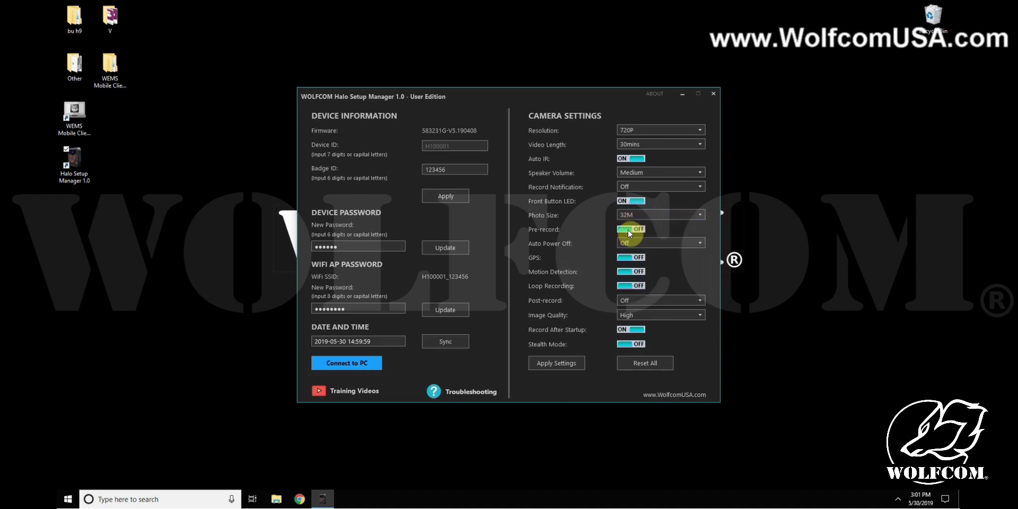
pyautogui.click(630, 232)
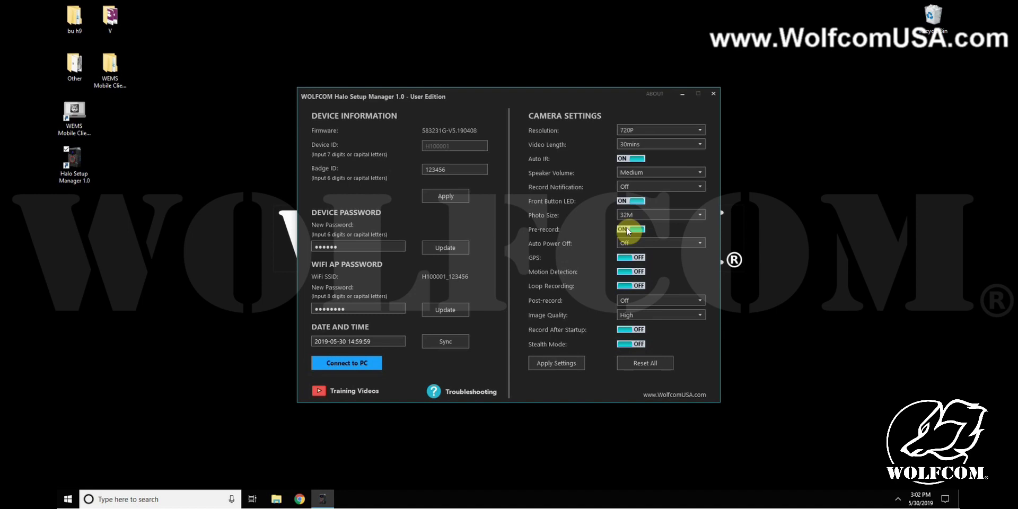
pyautogui.click(627, 231)
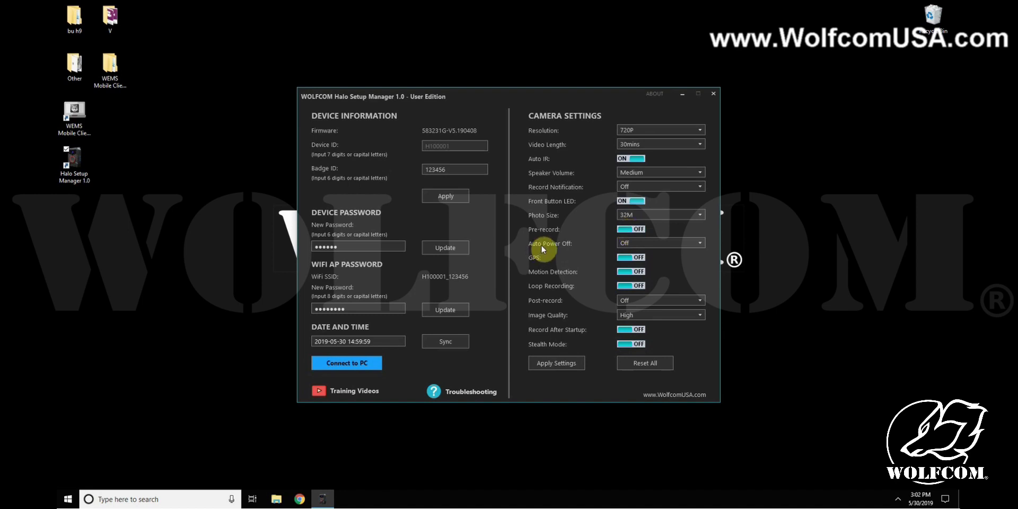
# Keep Auto Power Off at Off, turn Loop Recording off, and check Post-record options
pyautogui.click(631, 243)
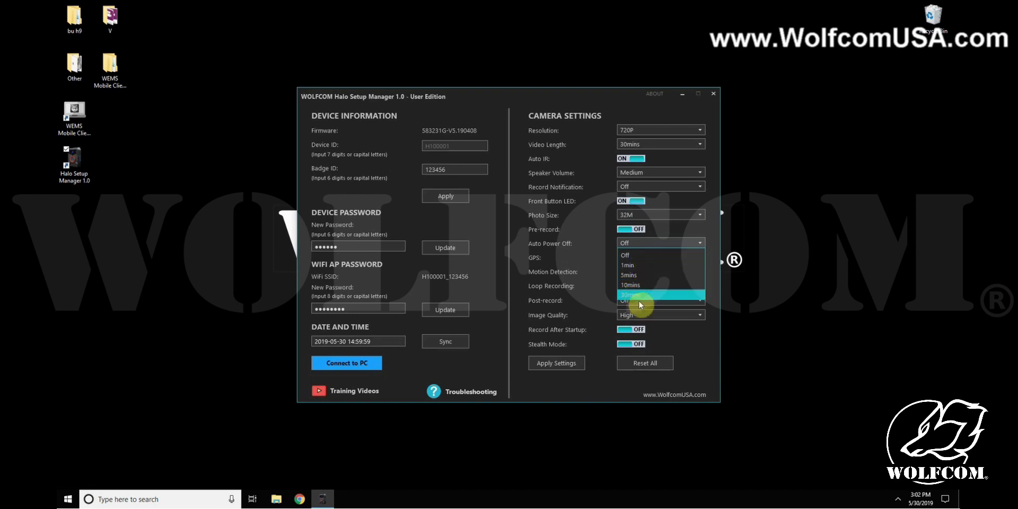
pyautogui.click(573, 276)
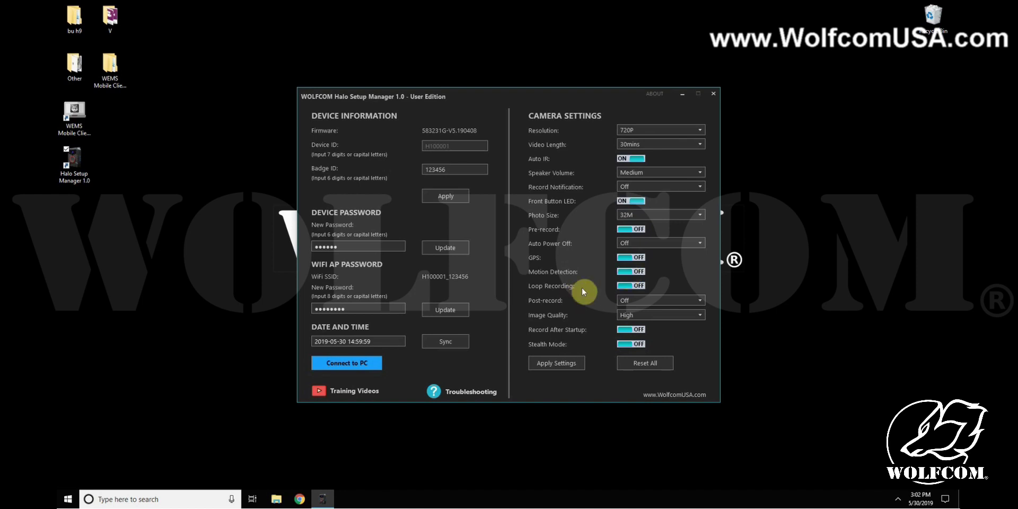
pyautogui.click(629, 286)
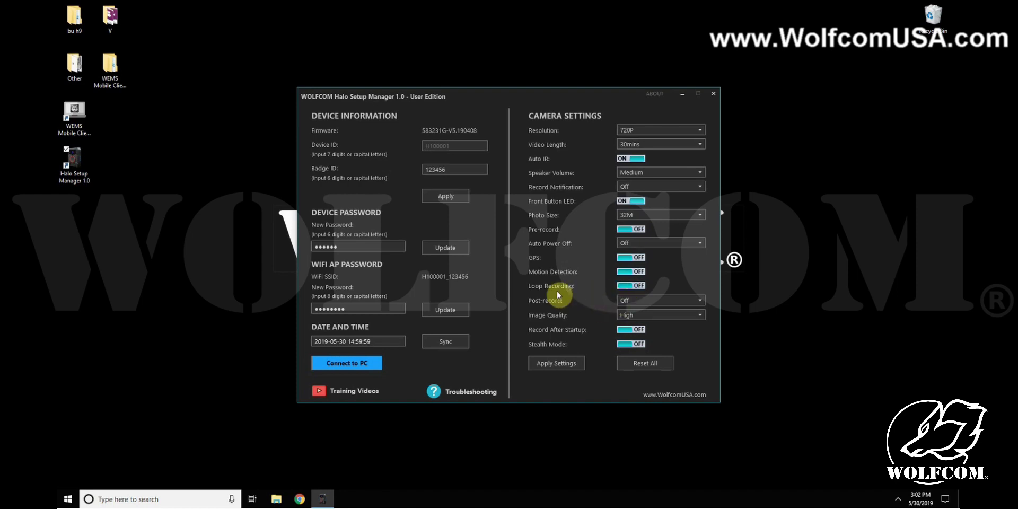
pyautogui.click(625, 301)
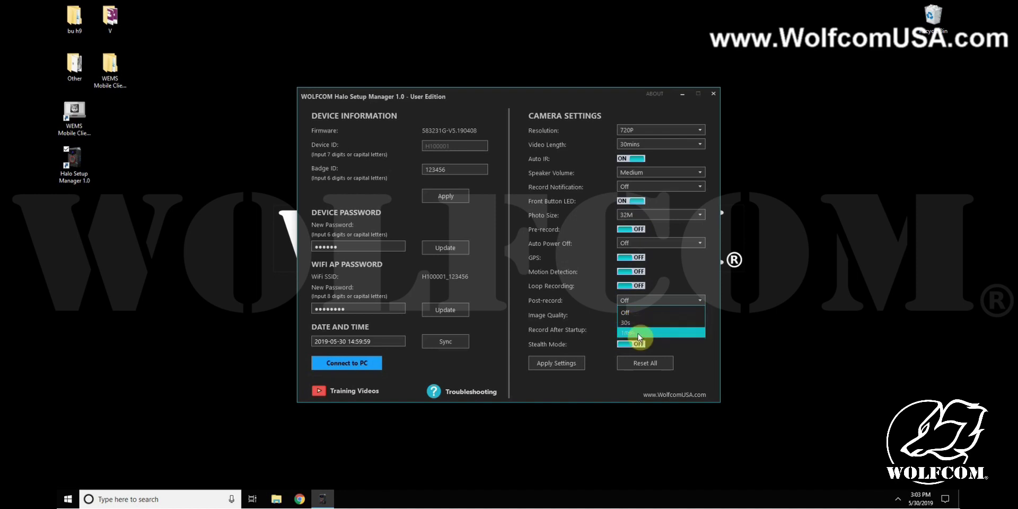
# Leave Post-record Off, Image Quality High, and Record After Startup toggled back off
pyautogui.click(628, 312)
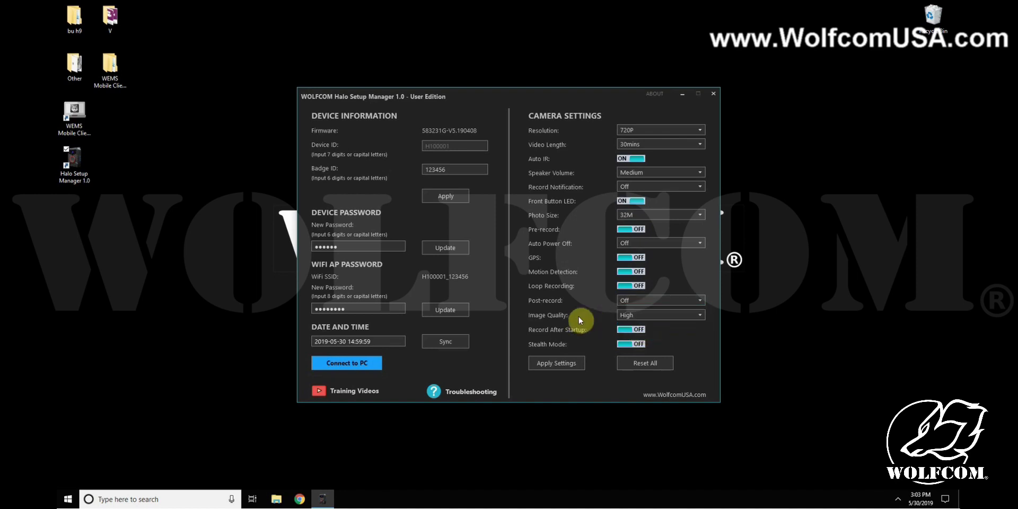
pyautogui.click(634, 317)
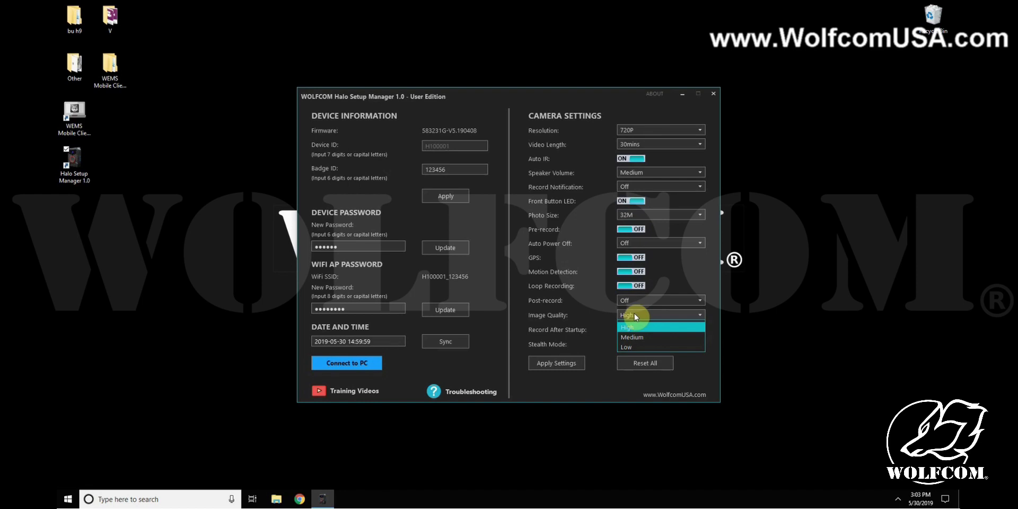
pyautogui.click(558, 333)
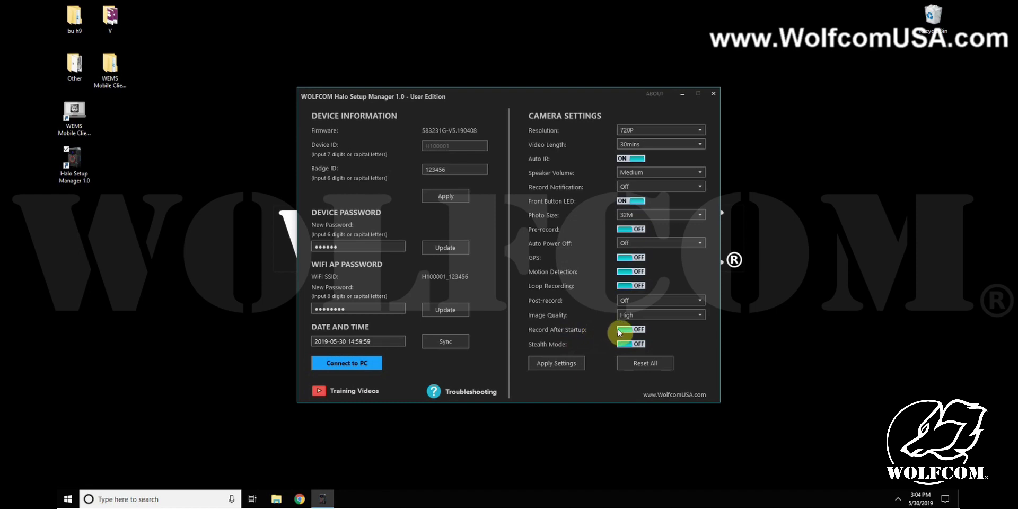
pyautogui.click(634, 330)
pyautogui.click(634, 329)
# Apply the camera settings, then reset the camera to factory defaults
pyautogui.click(552, 364)
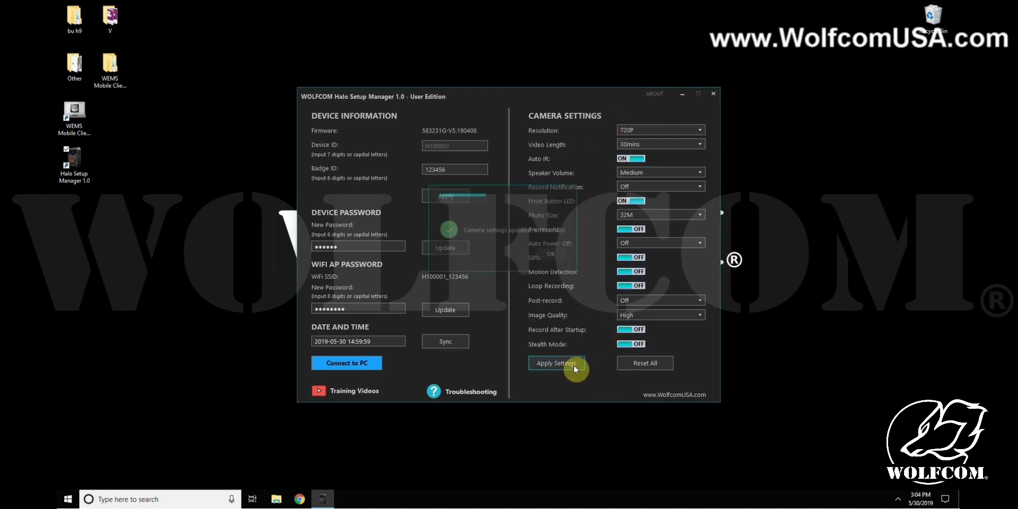
pyautogui.click(550, 255)
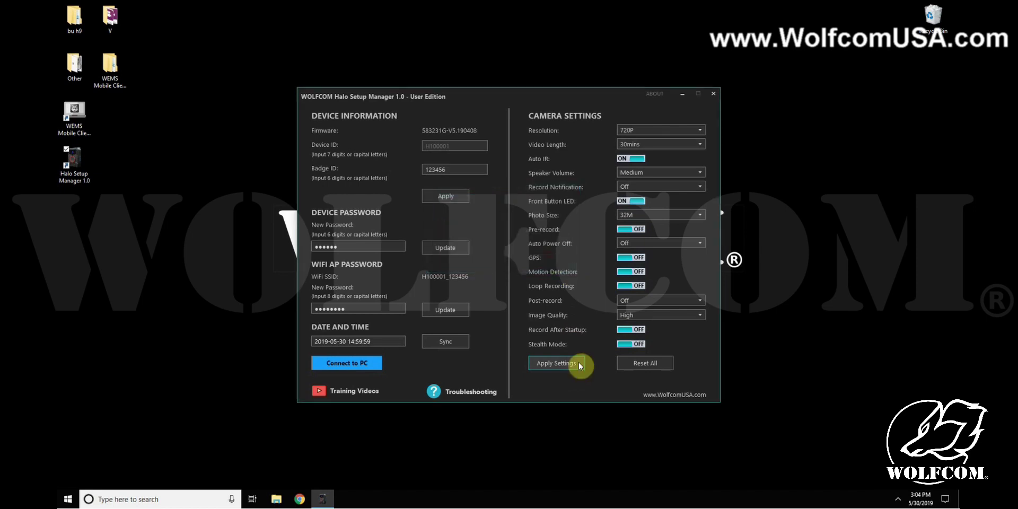
pyautogui.click(644, 362)
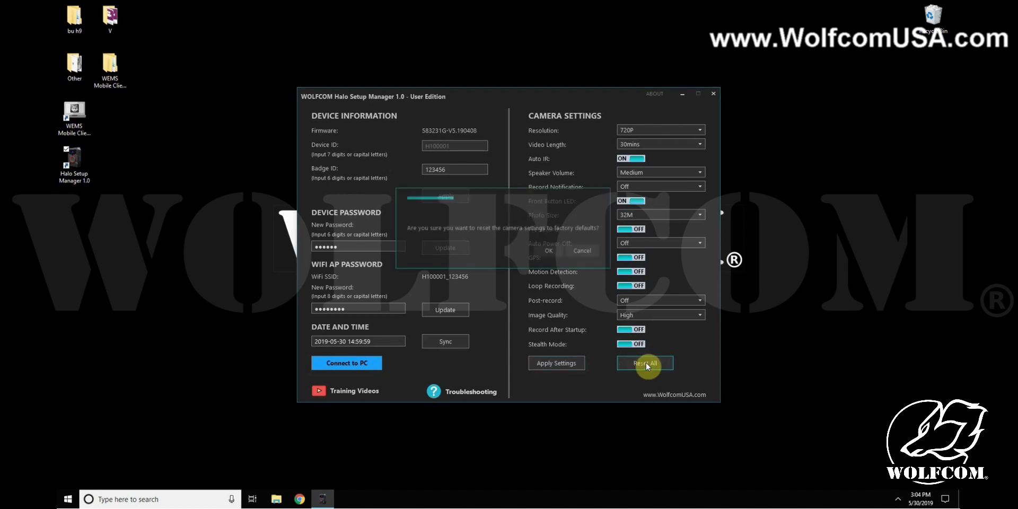
pyautogui.click(549, 251)
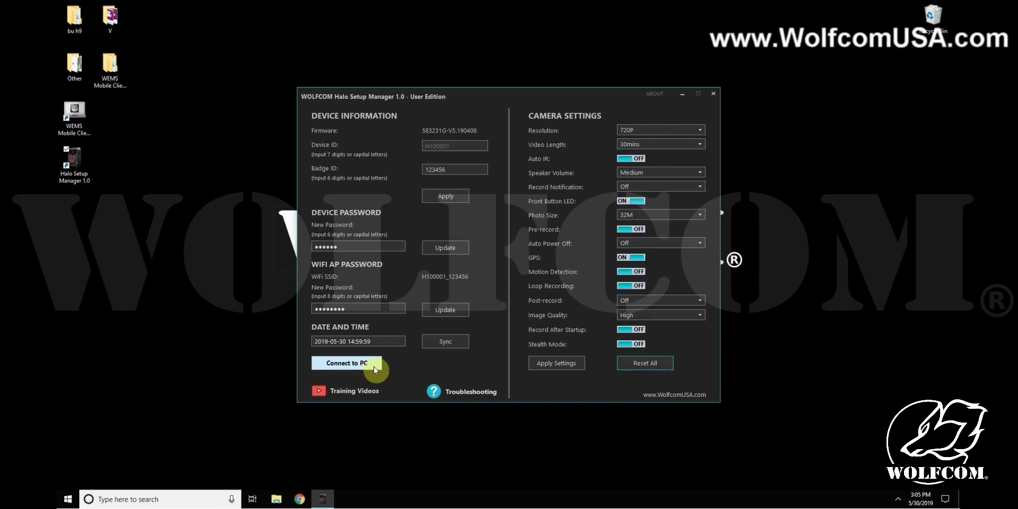
# Mount the camera storage on the PC as drive G: and acknowledge the message
pyautogui.click(340, 363)
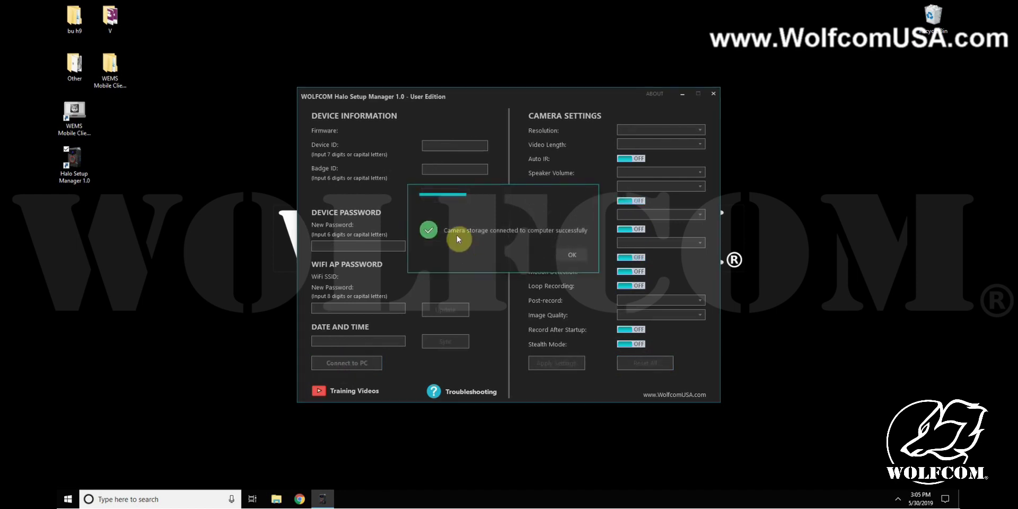
pyautogui.click(570, 256)
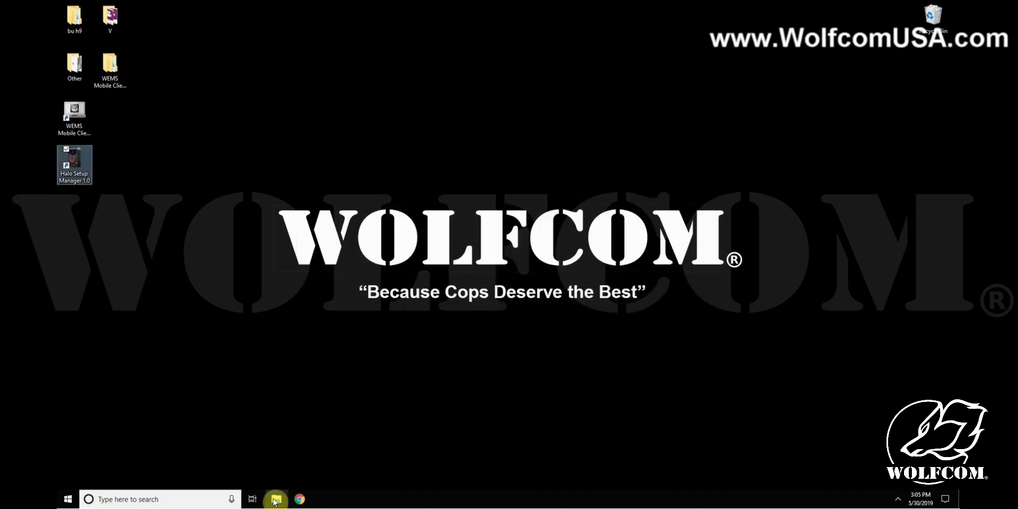
pyautogui.click(275, 500)
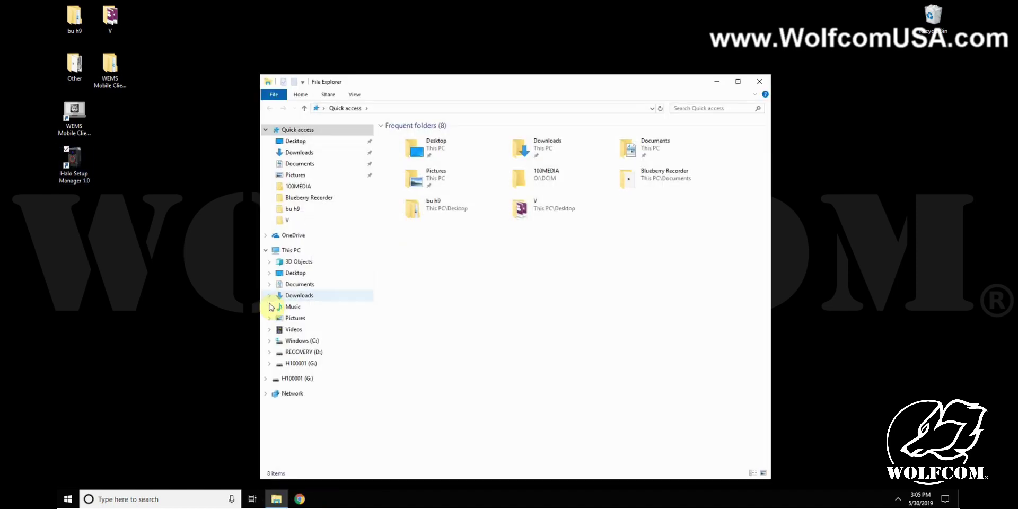
# Browse G:\DCIM\100MEDIA, select the 31 recordings, close Explorer and relaunch Halo Setup Manager
pyautogui.click(292, 250)
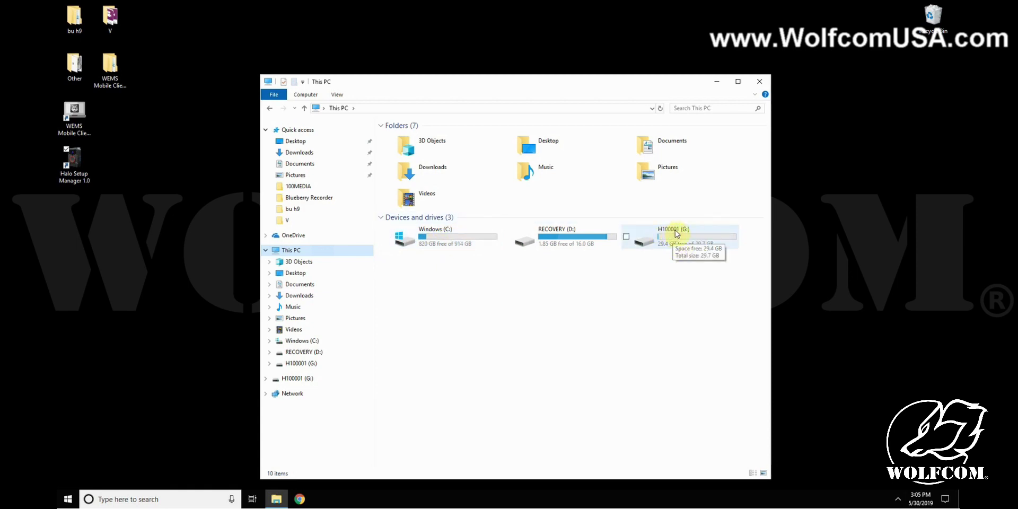
pyautogui.doubleClick(676, 234)
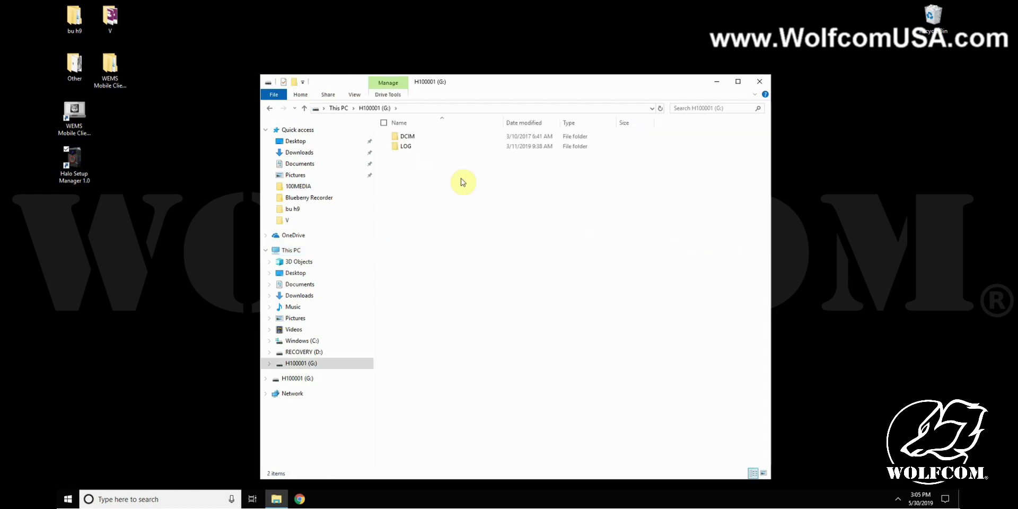
pyautogui.doubleClick(407, 138)
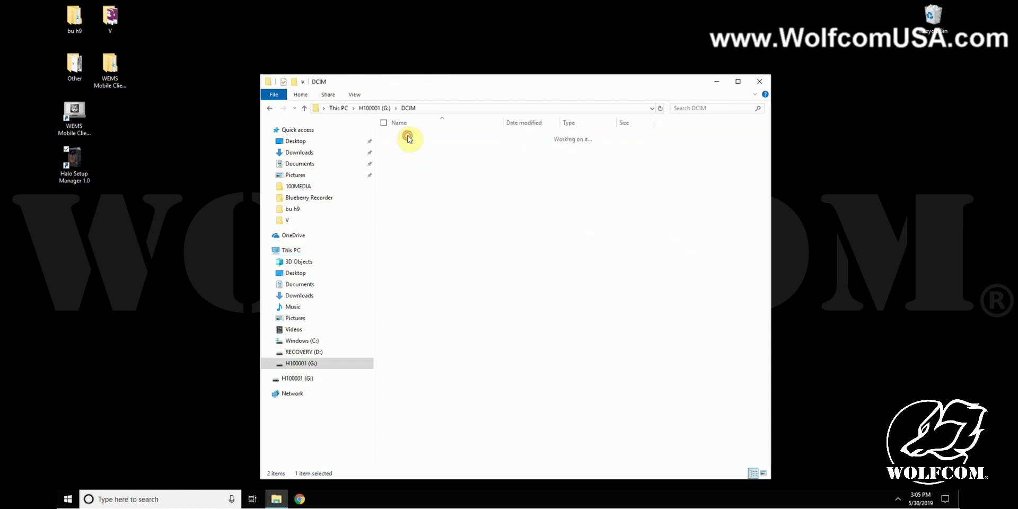
pyautogui.doubleClick(414, 138)
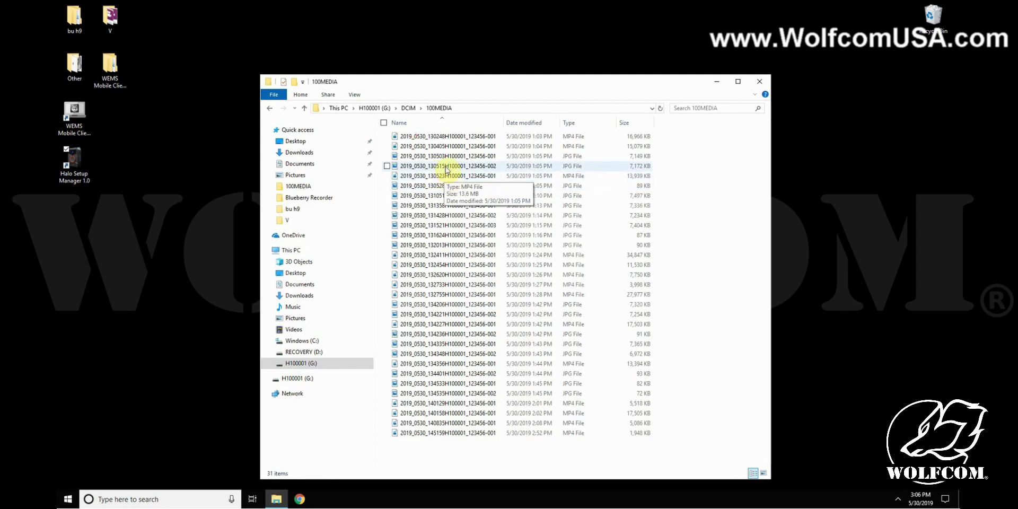
pyautogui.moveTo(491, 449); pyautogui.dragTo(570, 127)
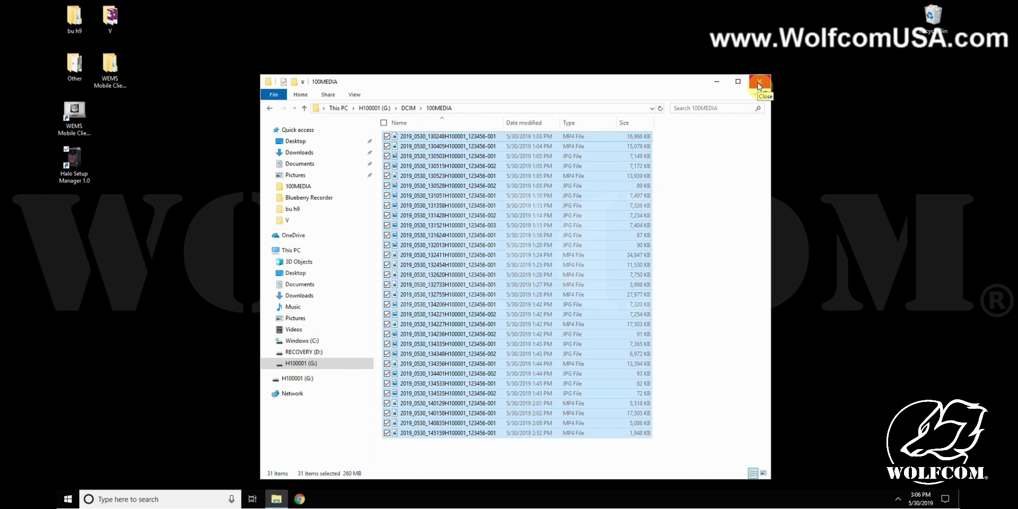
pyautogui.click(758, 86)
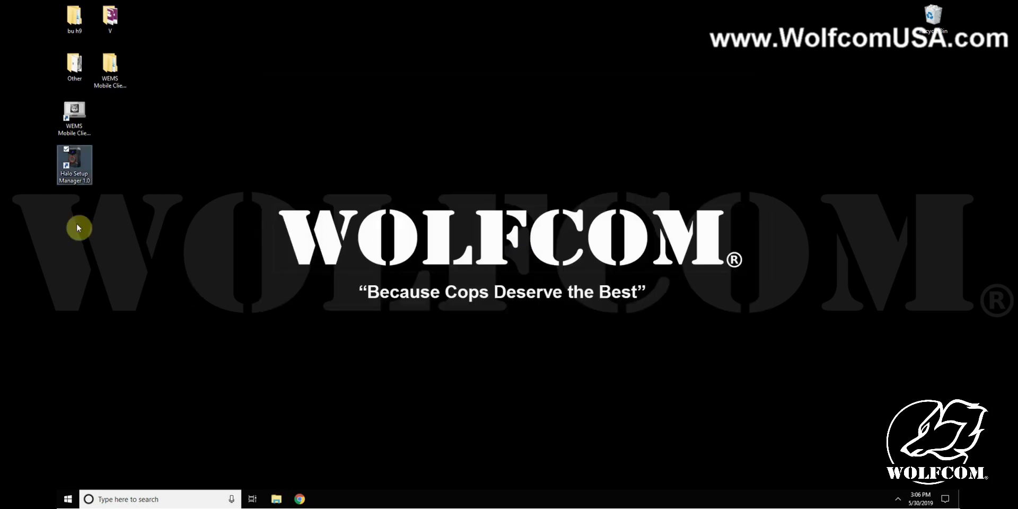
pyautogui.doubleClick(69, 158)
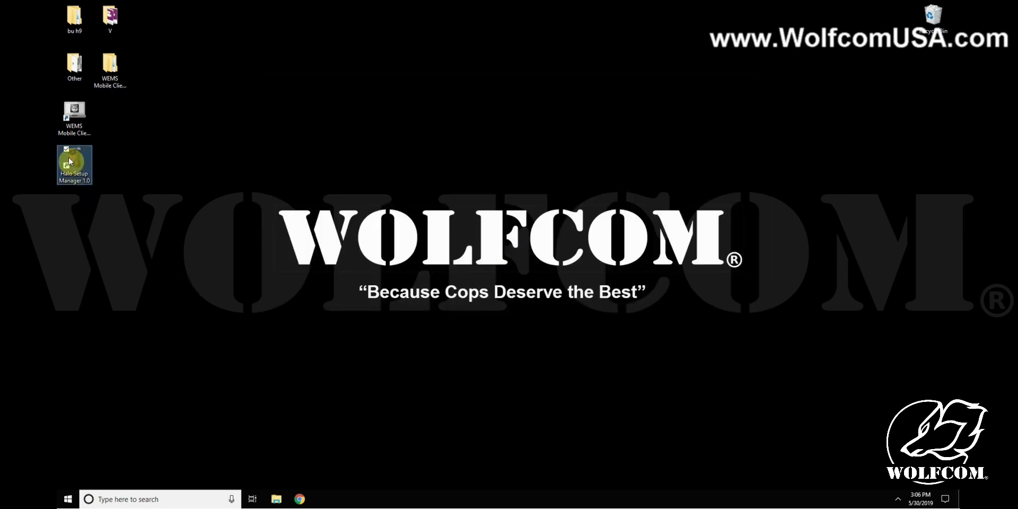